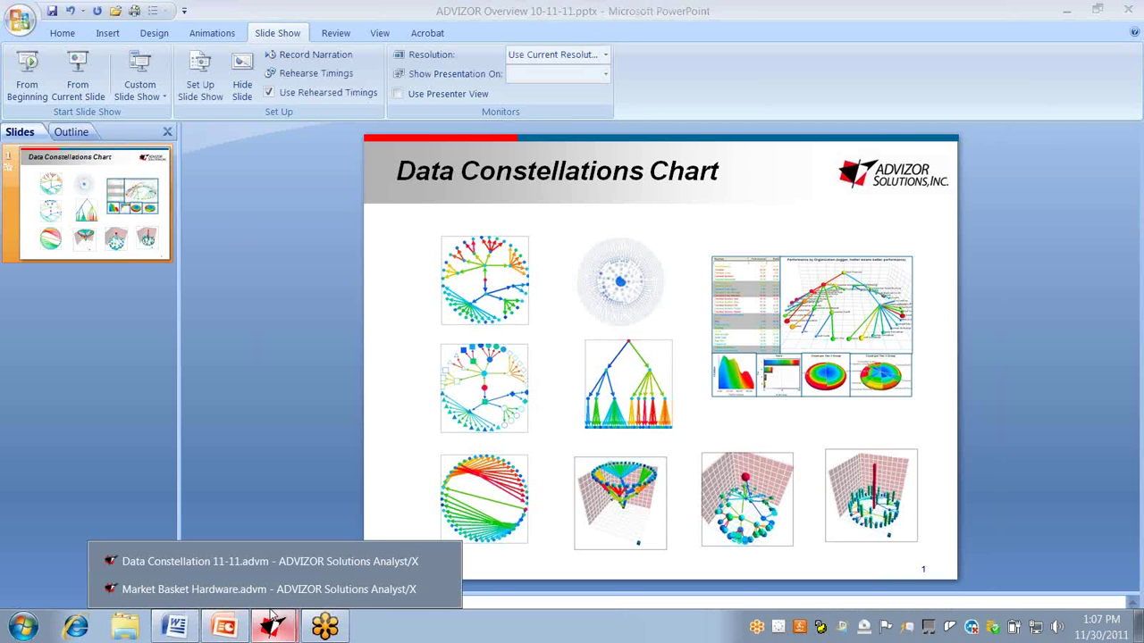
left_click(222, 591)
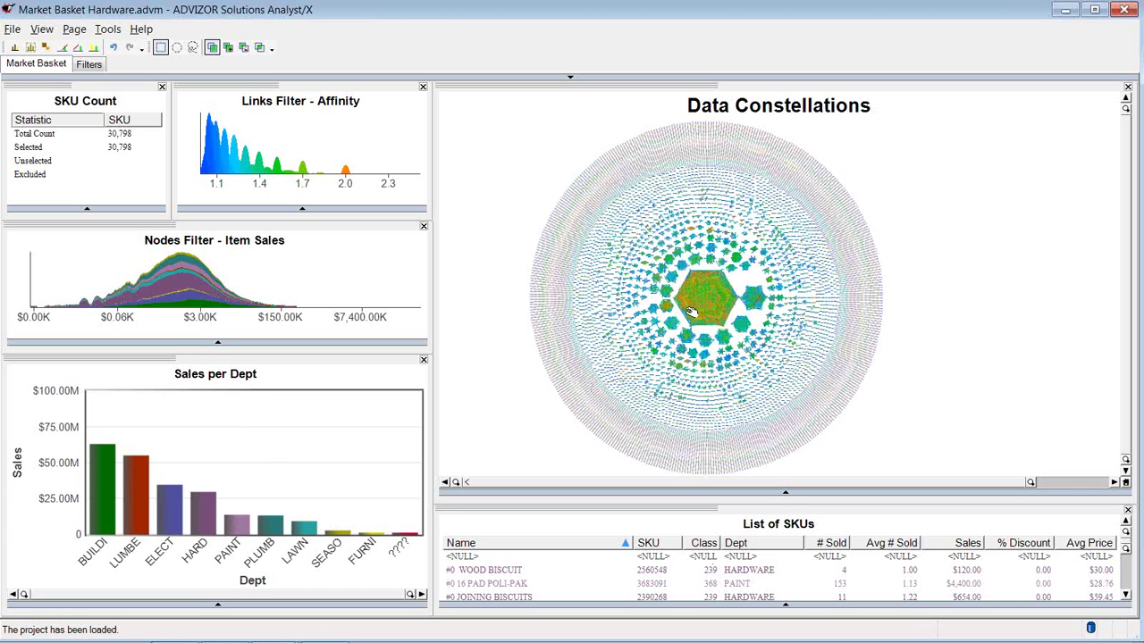
mouse_move(712, 294)
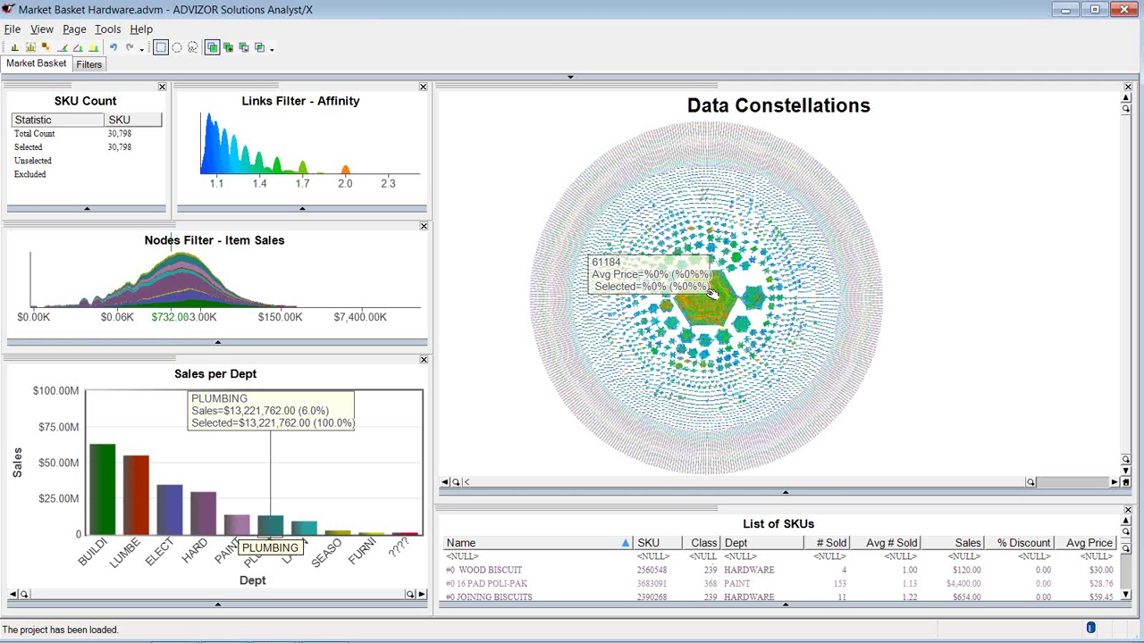
Filter by the Building Materials, Lumber and Electrical departments, ending on Building Materials (4,215 SKUs)
left_click(102, 488)
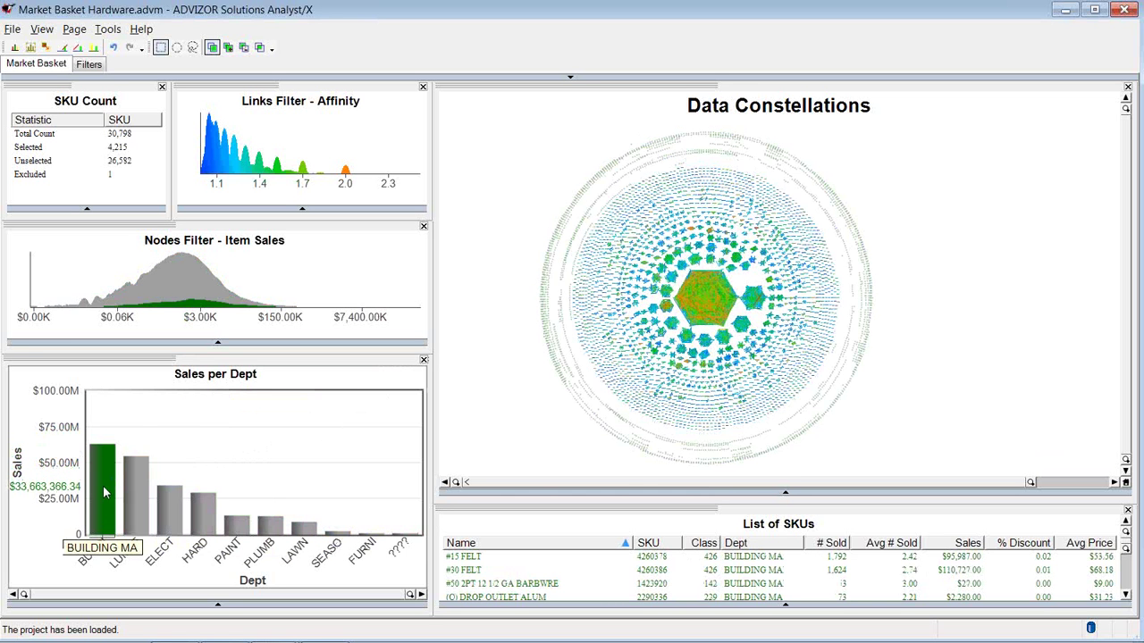
mouse_move(102, 486)
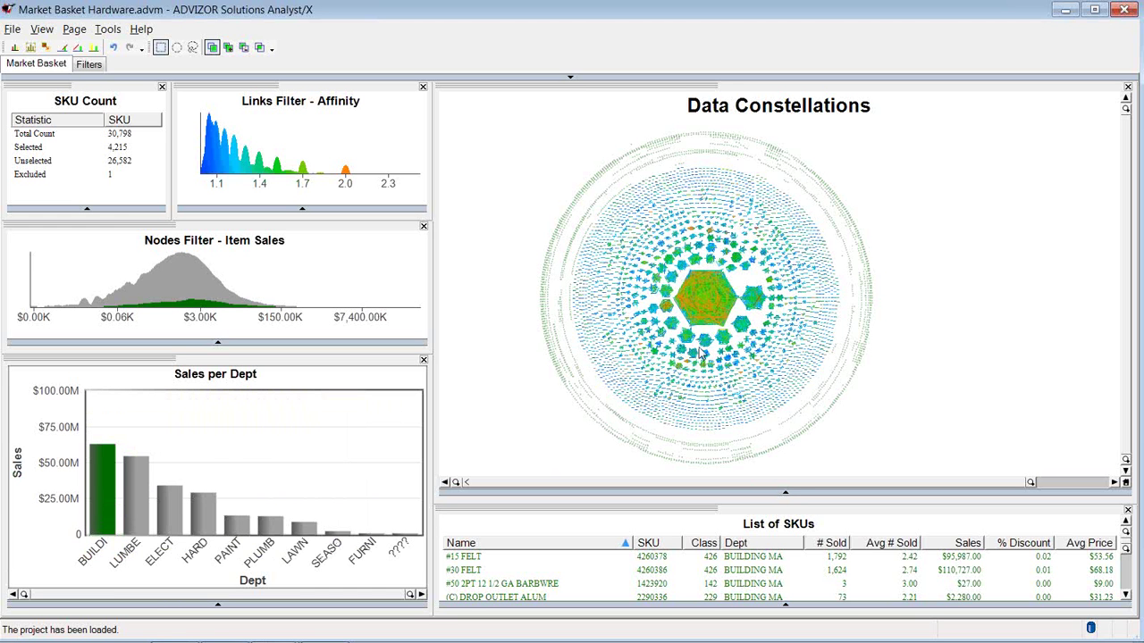
left_click(136, 501)
mouse_move(142, 505)
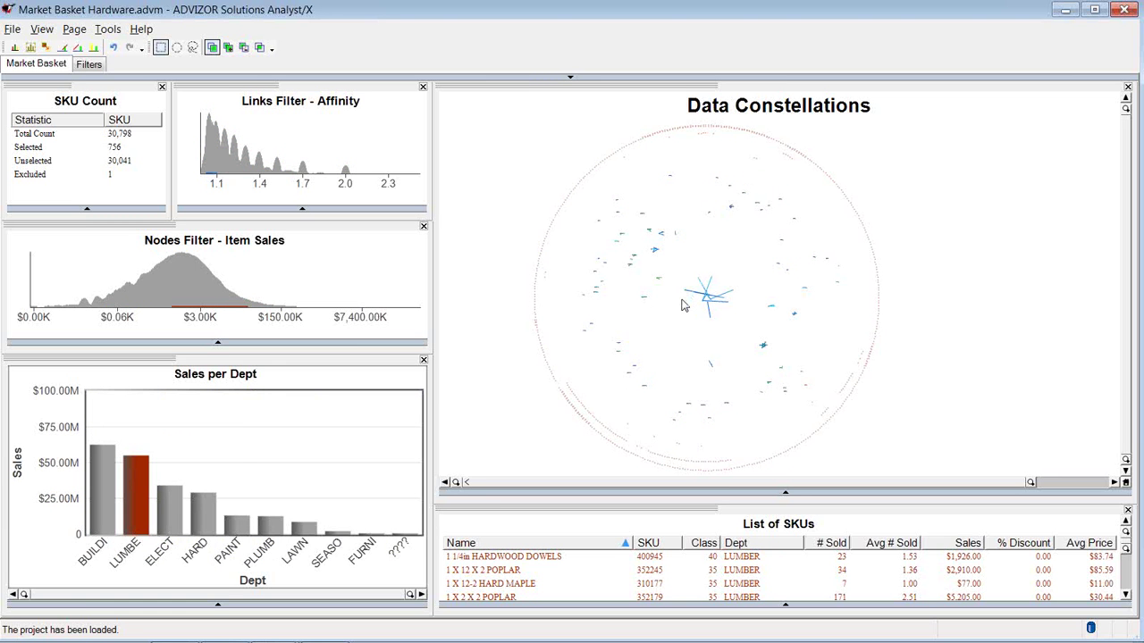
left_click(172, 506)
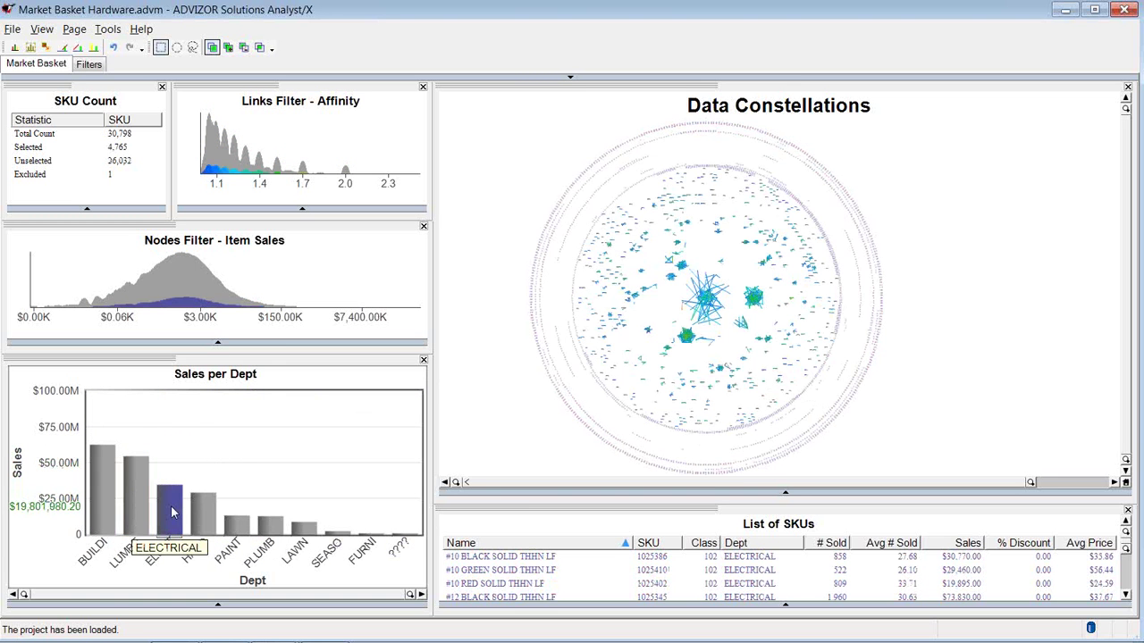
mouse_move(173, 504)
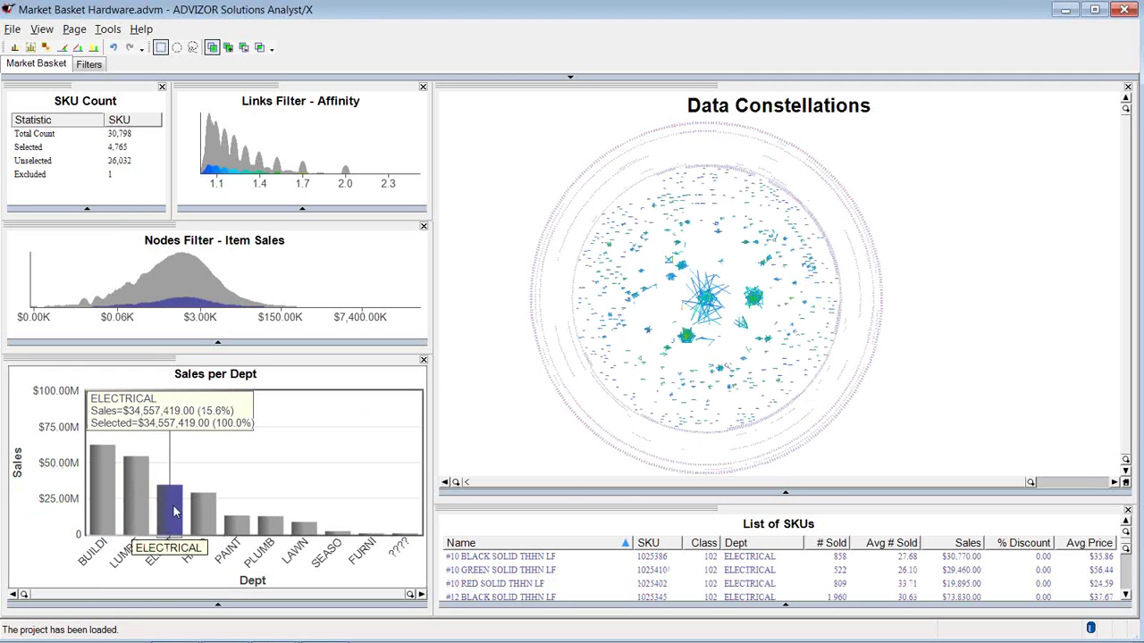
left_click(104, 514)
mouse_move(104, 522)
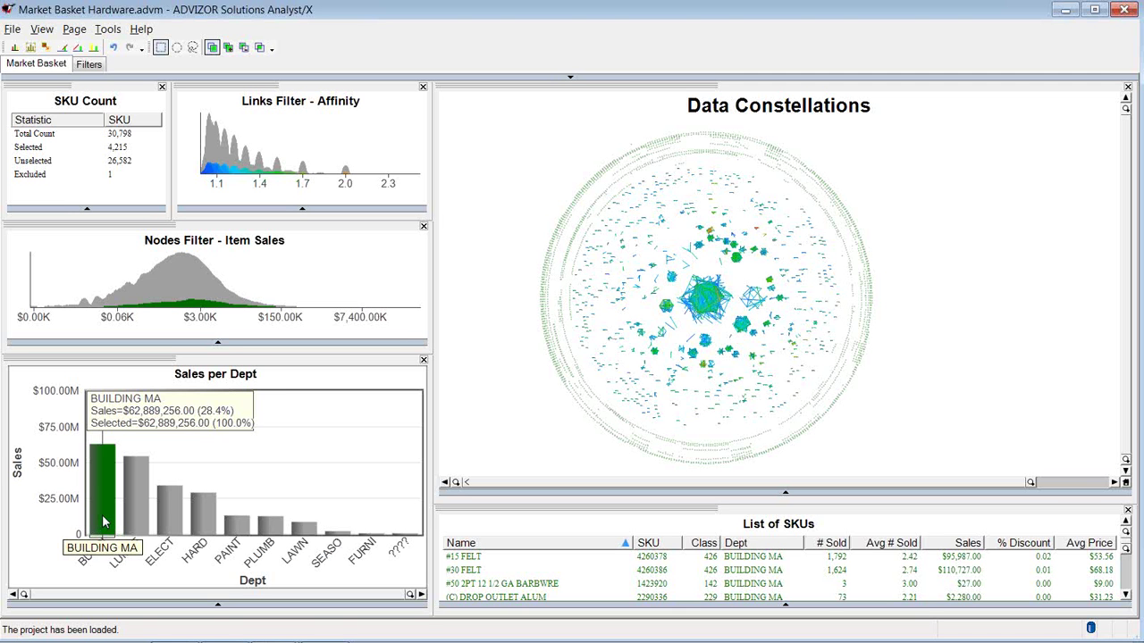
Reselect ELECTRICAL, then keep only one small 7-SKU constellation cluster and zoom in
left_click(174, 526)
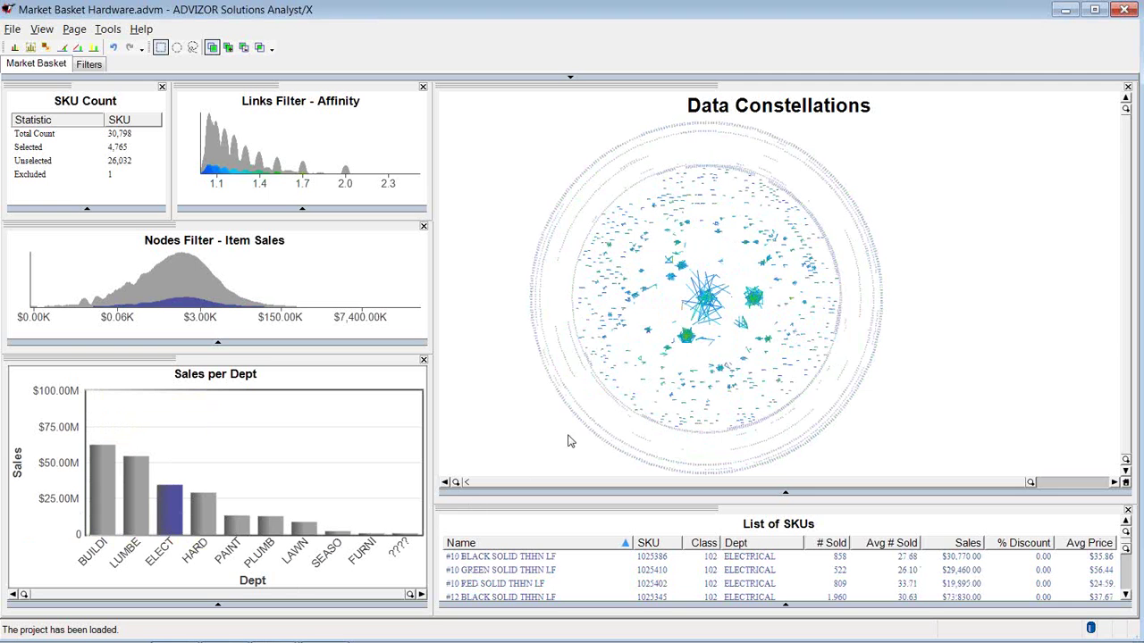
left_click(720, 263)
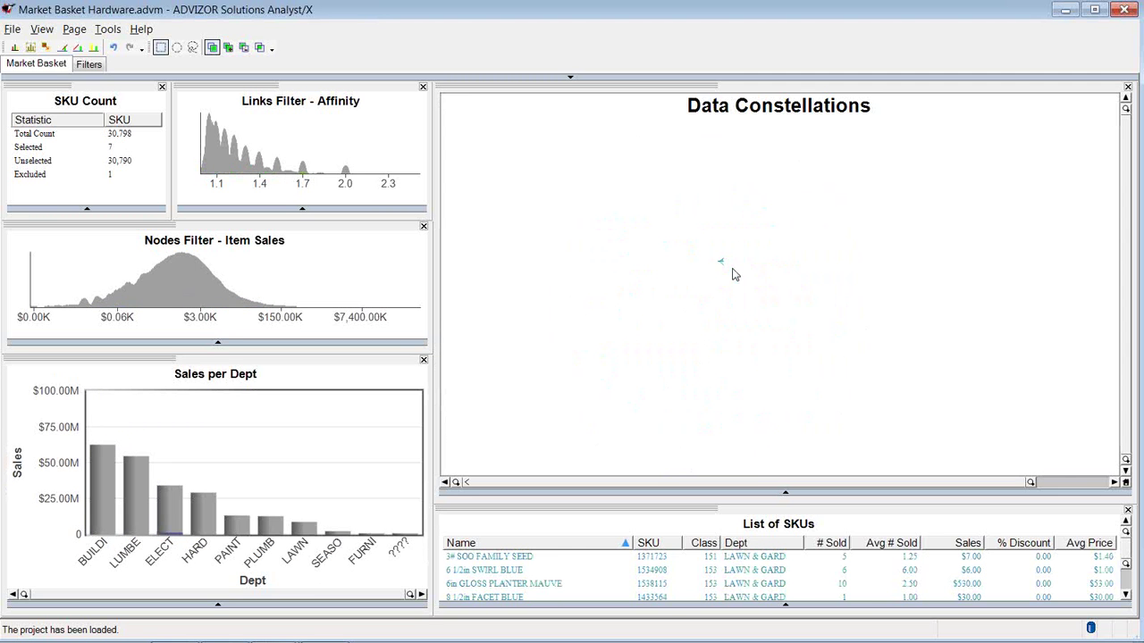
left_click(78, 48)
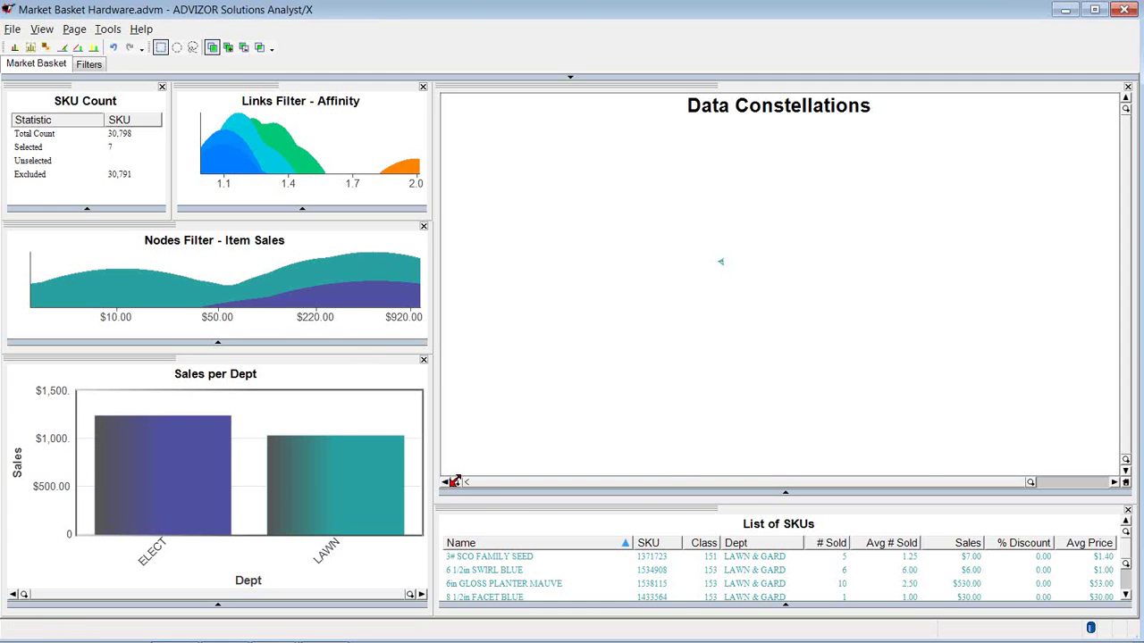
left_click_drag(457, 482, 646, 483)
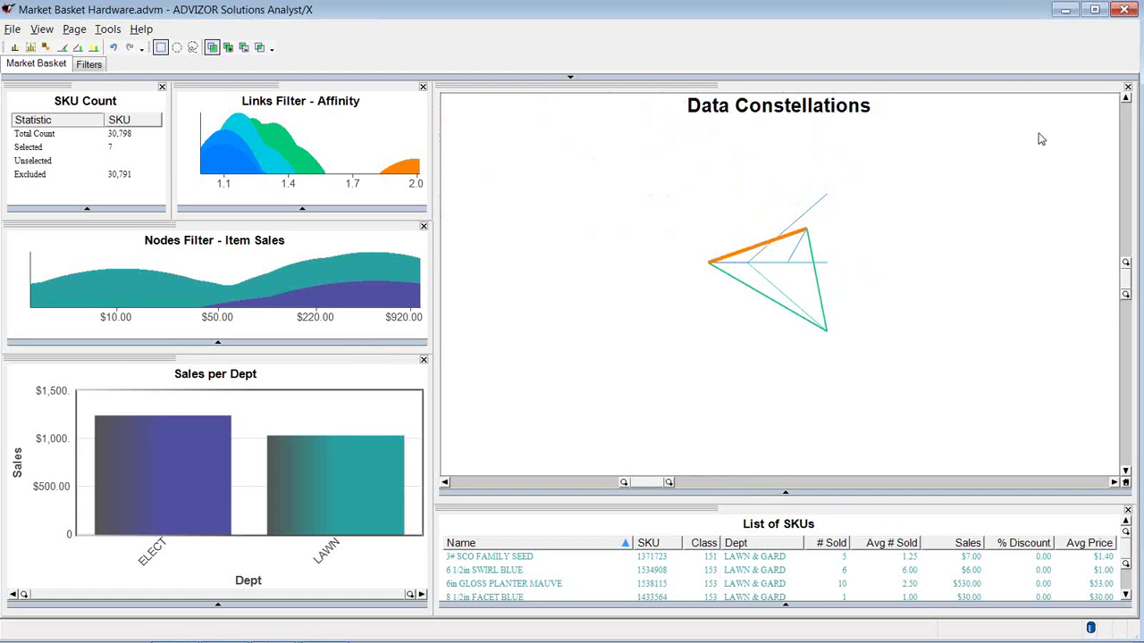
Set the Data Constellations chart's Label Selected property to True
left_click(786, 497)
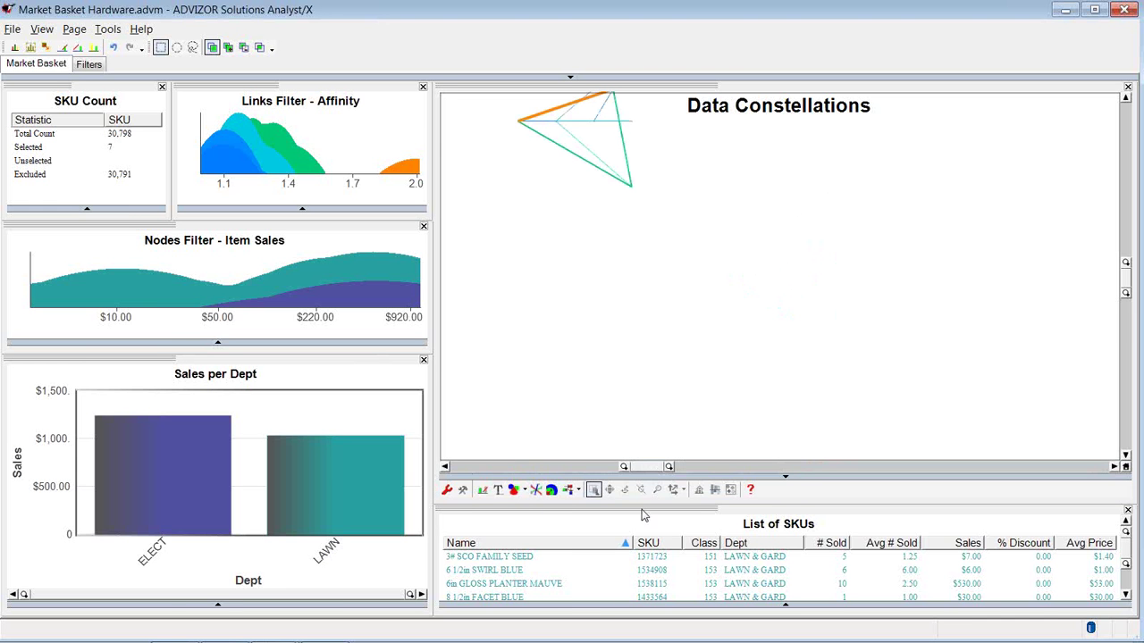
left_click(460, 490)
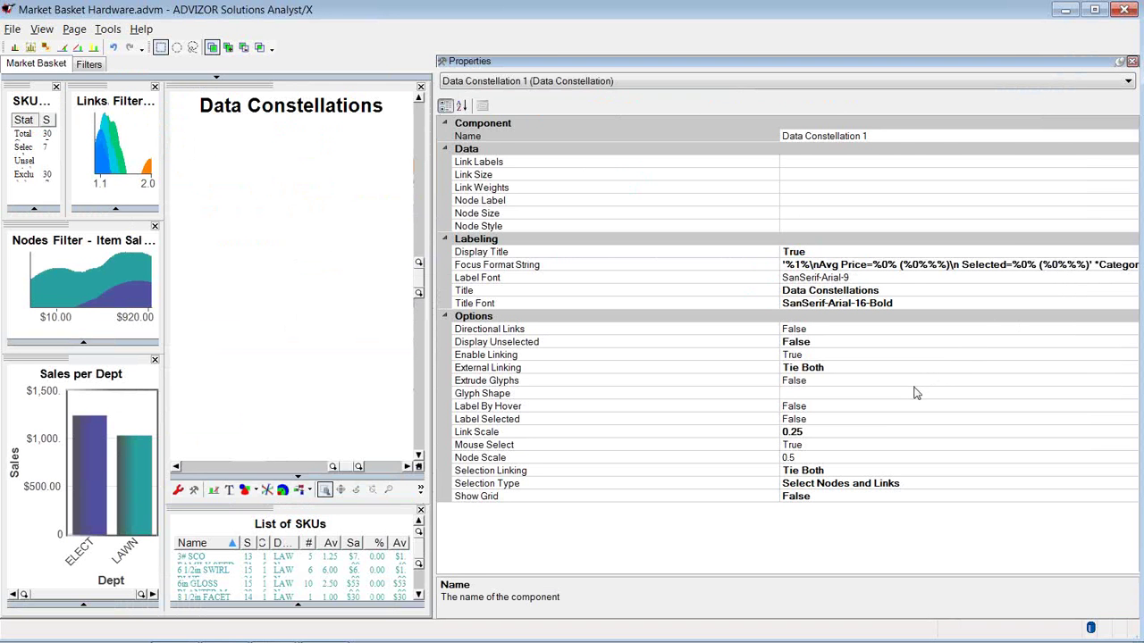
left_click(958, 417)
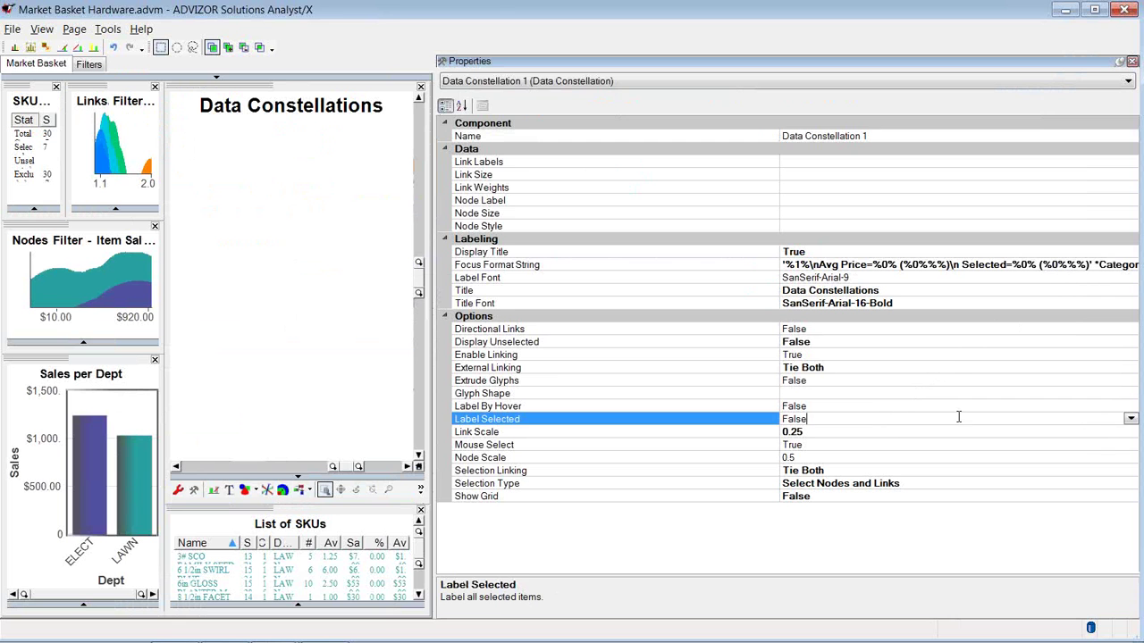
left_click(1131, 418)
left_click(809, 437)
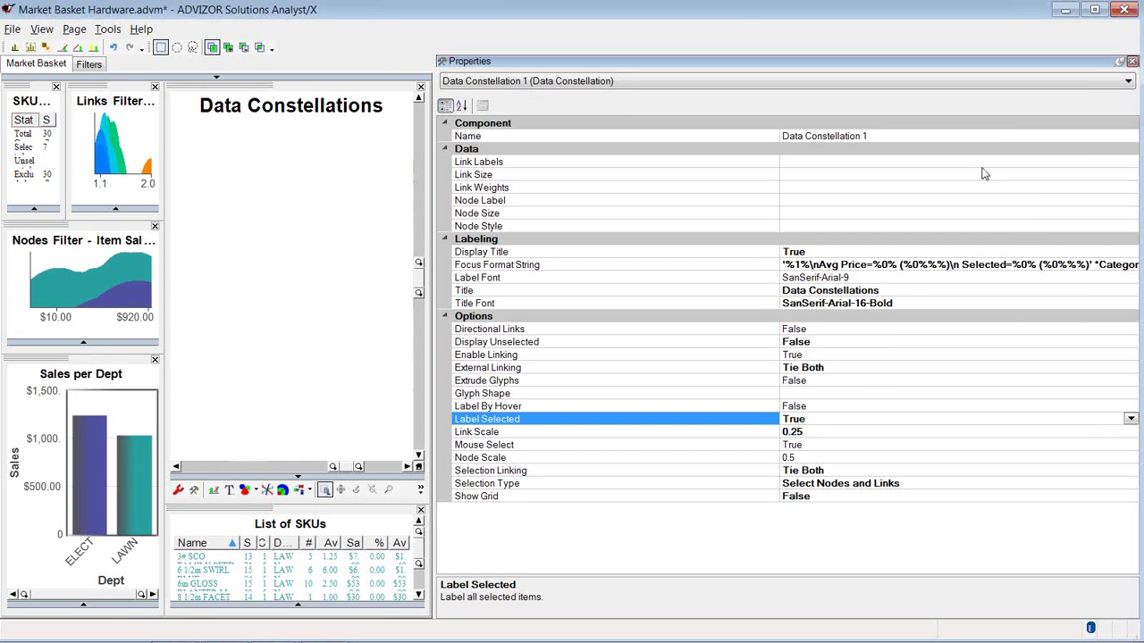
left_click(1132, 61)
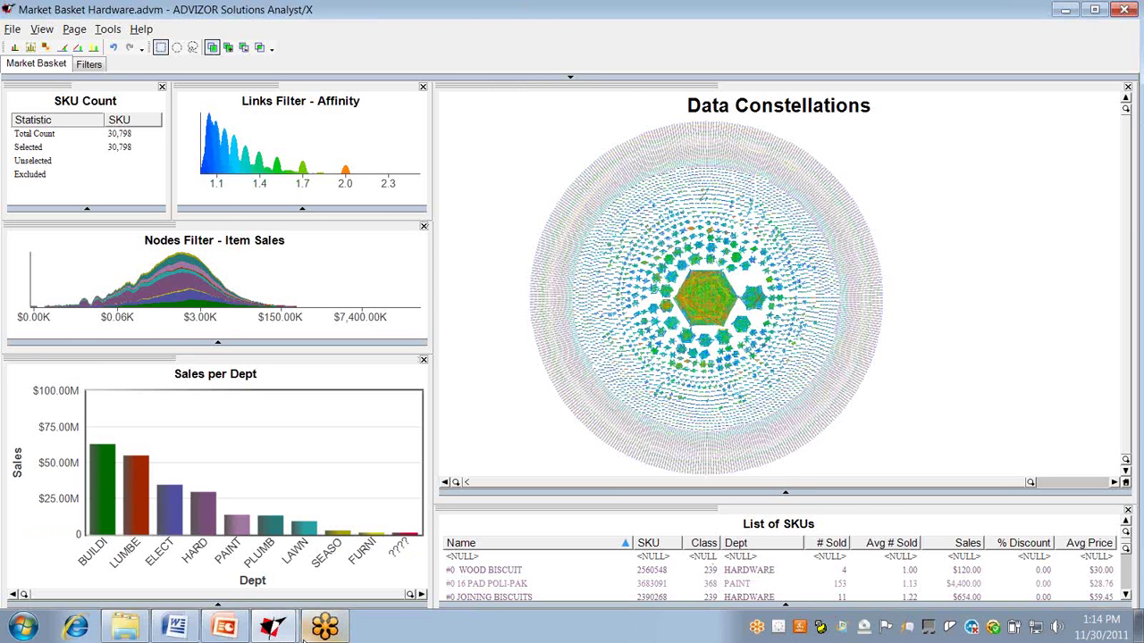
Switch to the Data Constellation 11-11.advm project and inspect its currency bars
left_click(280, 628)
left_click(233, 560)
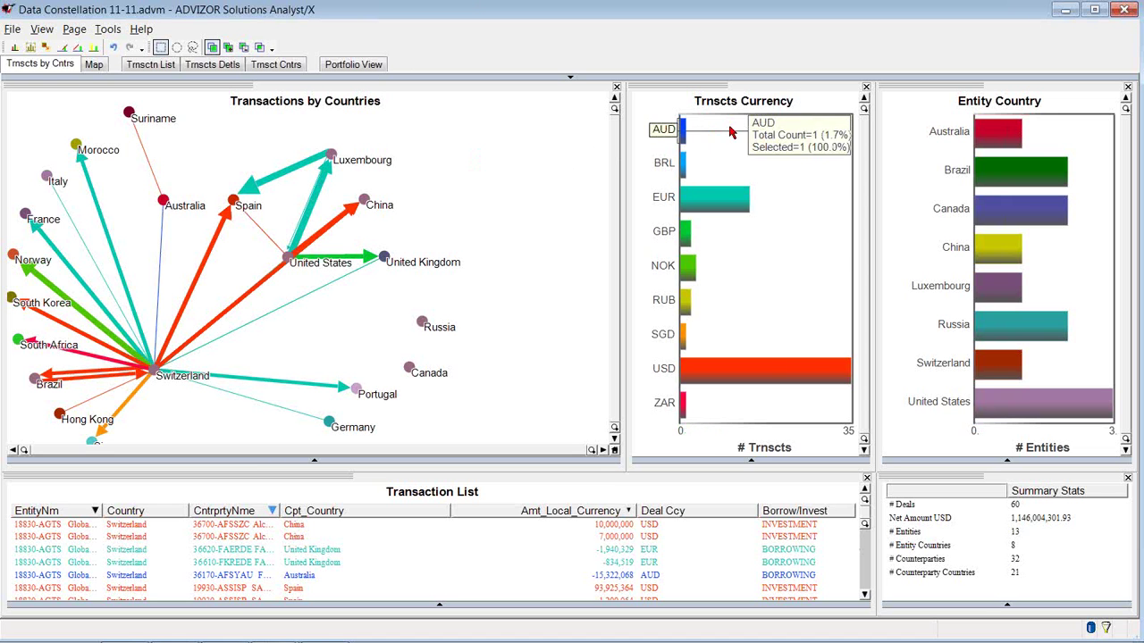
mouse_move(735, 201)
mouse_move(761, 383)
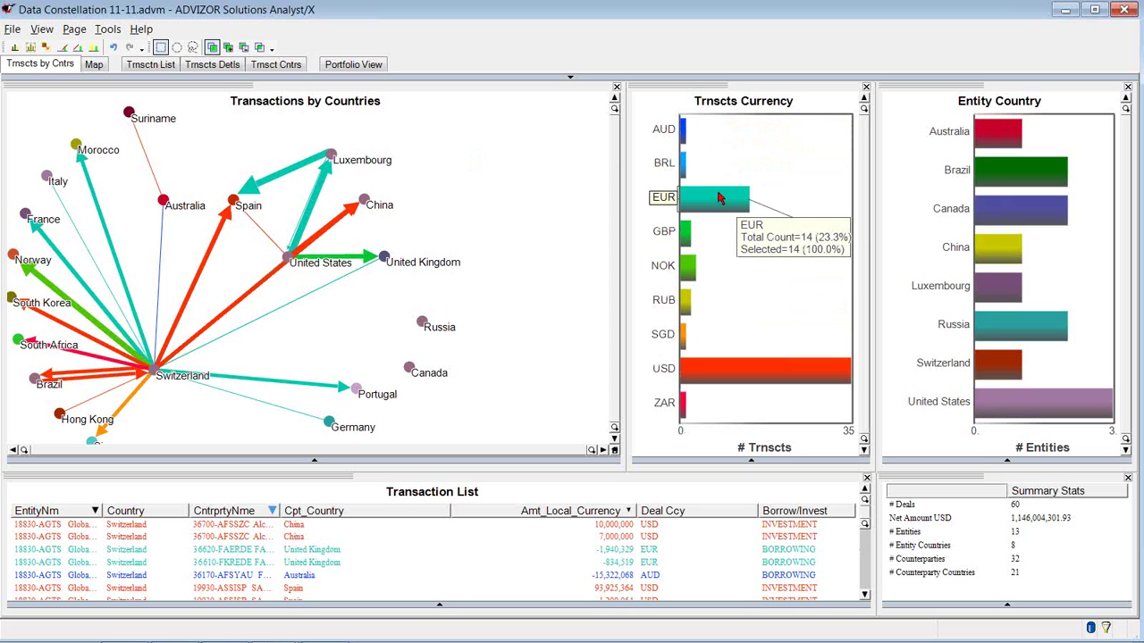
mouse_move(459, 576)
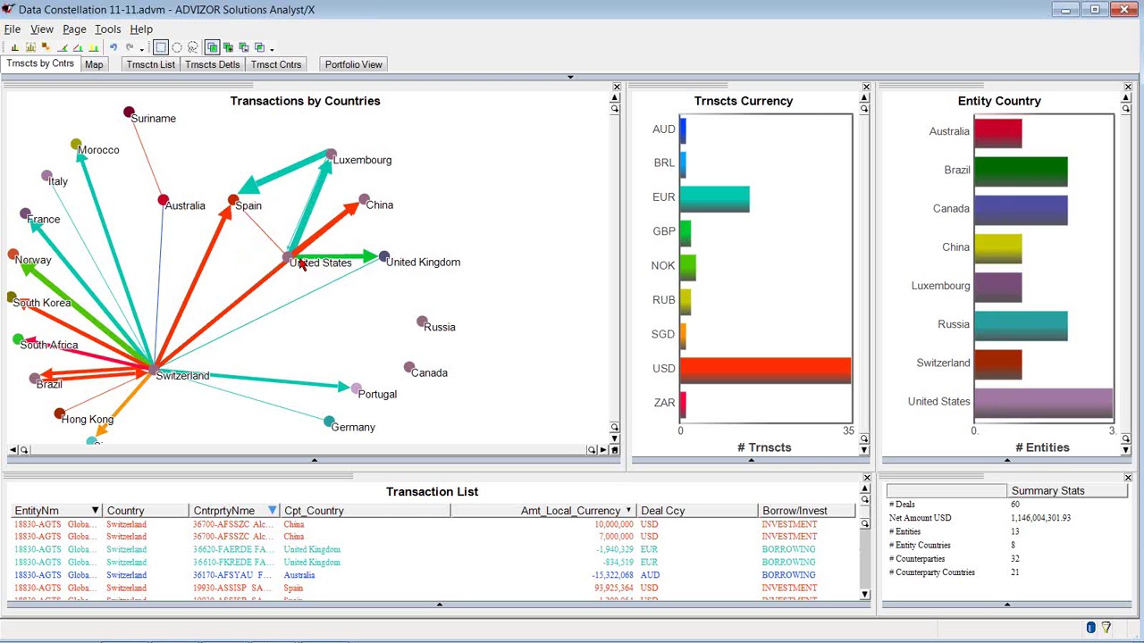
Filter by EUR, USD, then NOK currency, finishing back on EUR (14 deals)
left_click(697, 205)
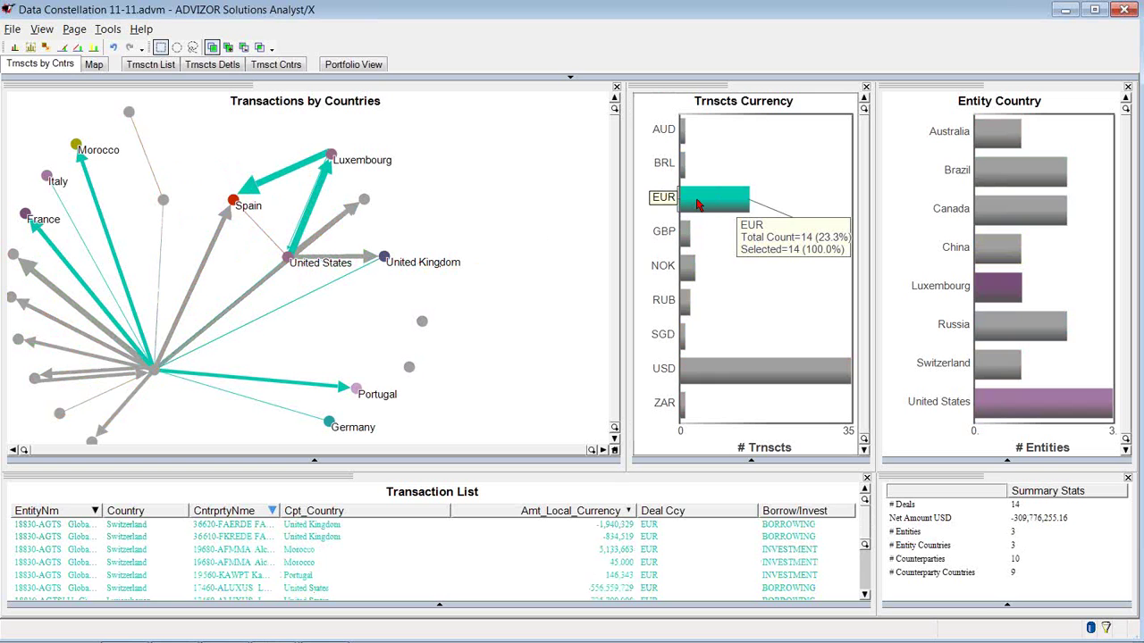
left_click(695, 374)
left_click(690, 267)
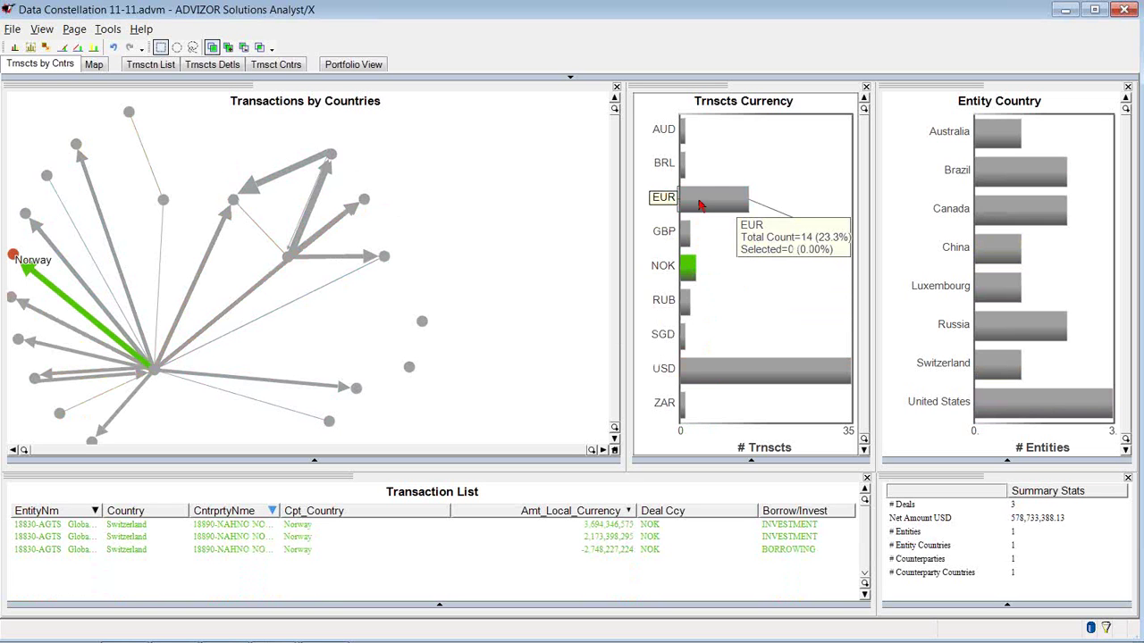
left_click(700, 204)
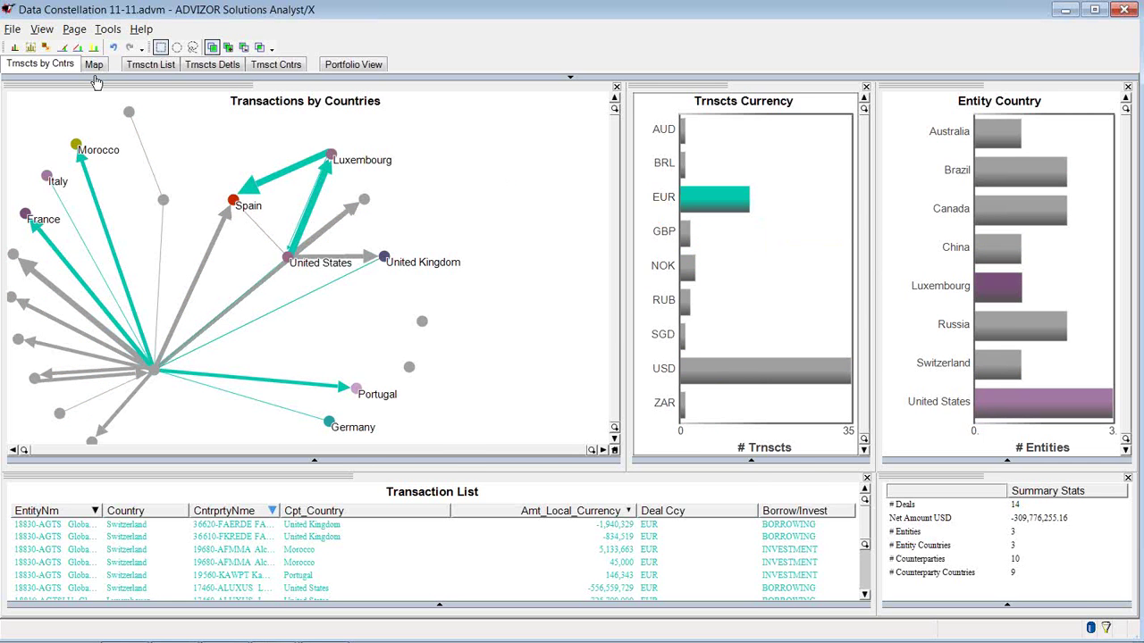
Show the transactions on the 3-D globe and spin it toward the Americas and back to Europe
left_click(96, 68)
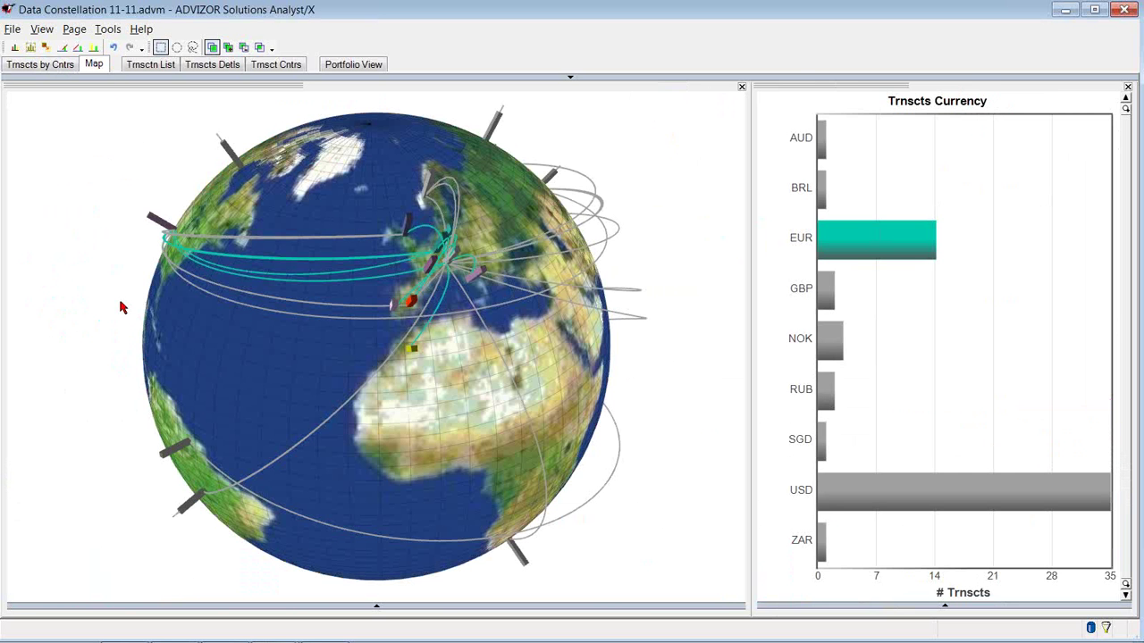
left_click_drag(158, 320, 186, 327)
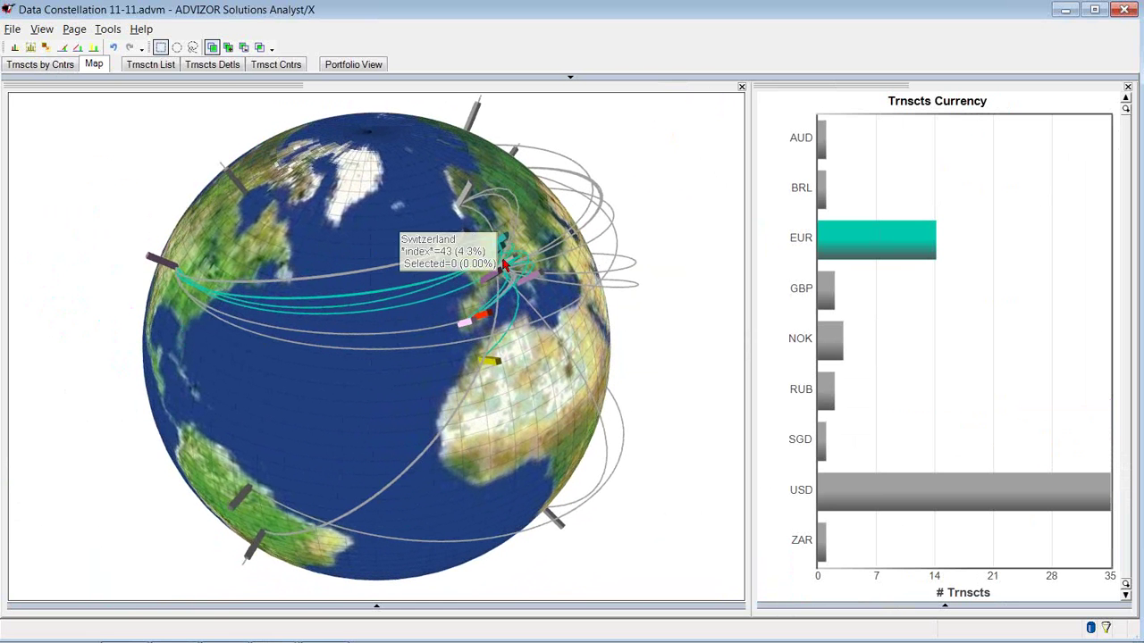
mouse_move(384, 308)
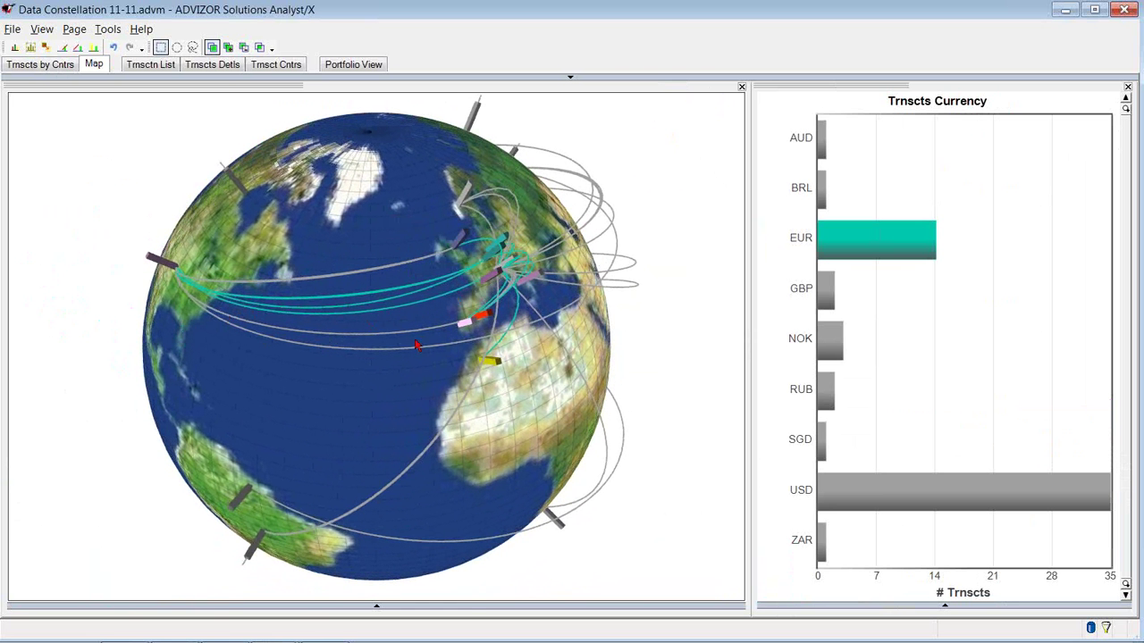
left_click_drag(384, 400, 312, 402)
Highlight the USD, then NOK loan links on the globe and return to the country network
left_click(881, 498)
mouse_move(474, 445)
left_mouse_down()
mouse_move(543, 439)
mouse_move(466, 436)
left_mouse_up()
mouse_move(427, 257)
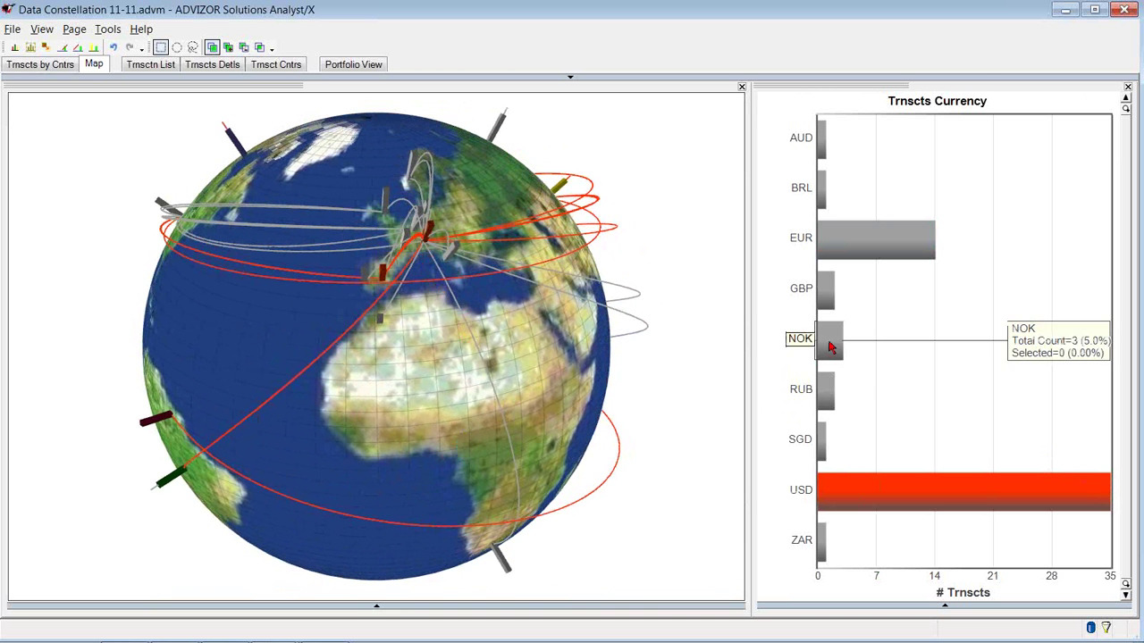
left_click(829, 340)
left_click_drag(519, 398, 495, 410)
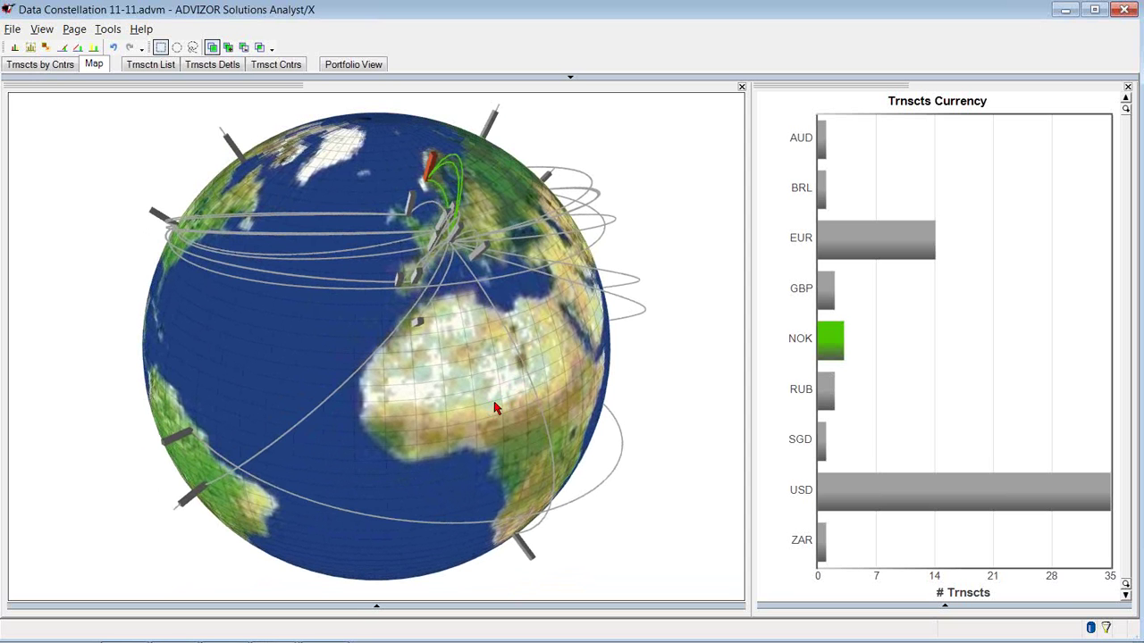
left_click(40, 66)
Reset the selection so all 60 deals across 21 countries show in colour
left_click(78, 48)
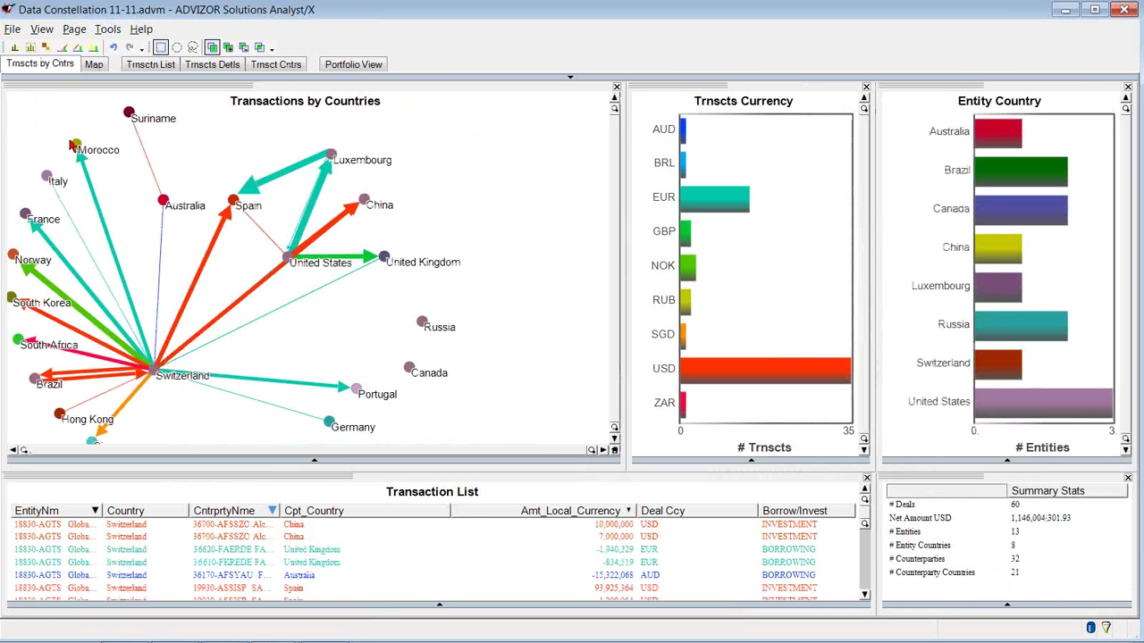